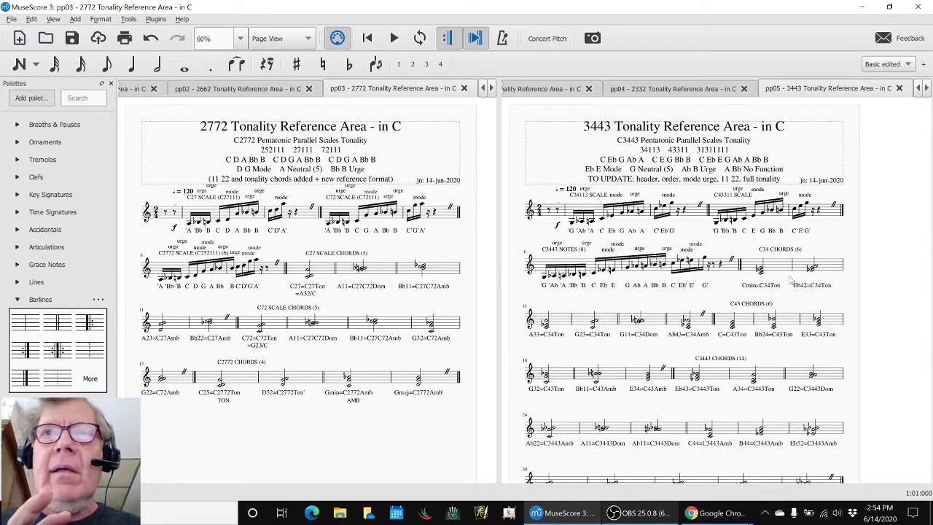
- Play the 2772 chords from measure 18, then the 3443 chords from measure 21's Eb43 chord
{"action": "left_click", "coordinate": [246, 383]}
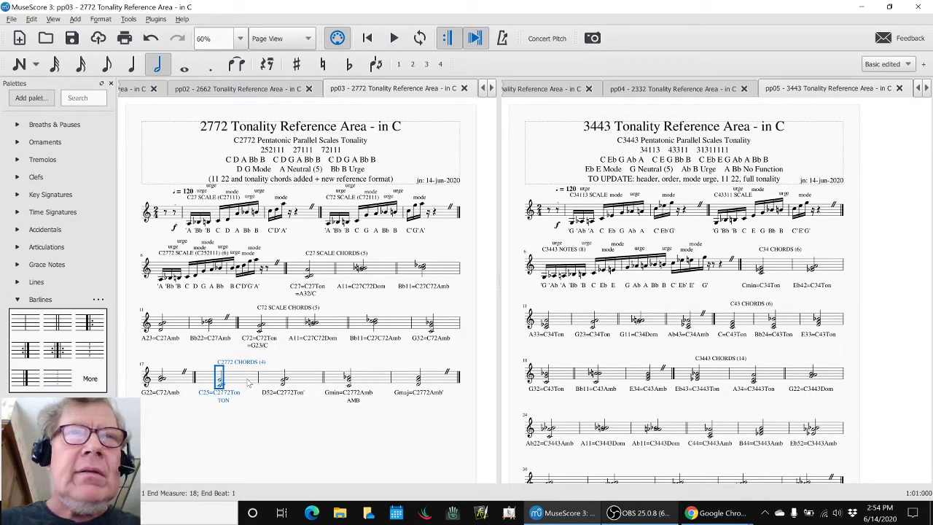
{"action": "key", "text": "space"}
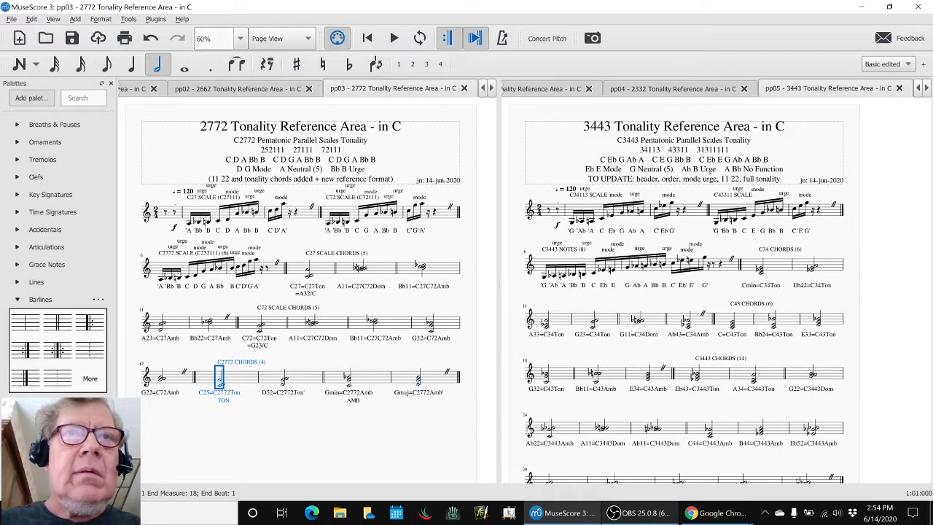
{"action": "left_click", "coordinate": [908, 368]}
{"action": "scroll", "coordinate": [907, 368], "scroll_direction": "down", "scroll_amount": 1}
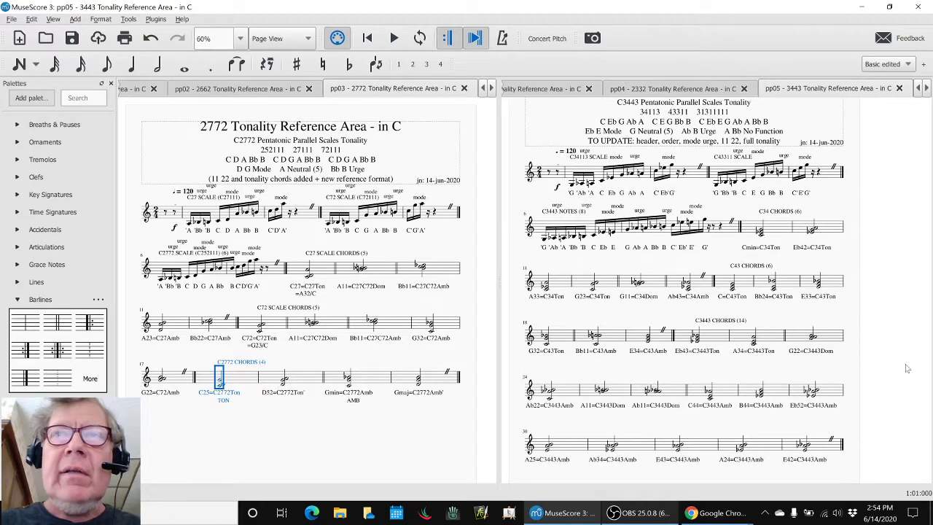
{"action": "scroll", "coordinate": [907, 368], "scroll_direction": "down", "scroll_amount": 1}
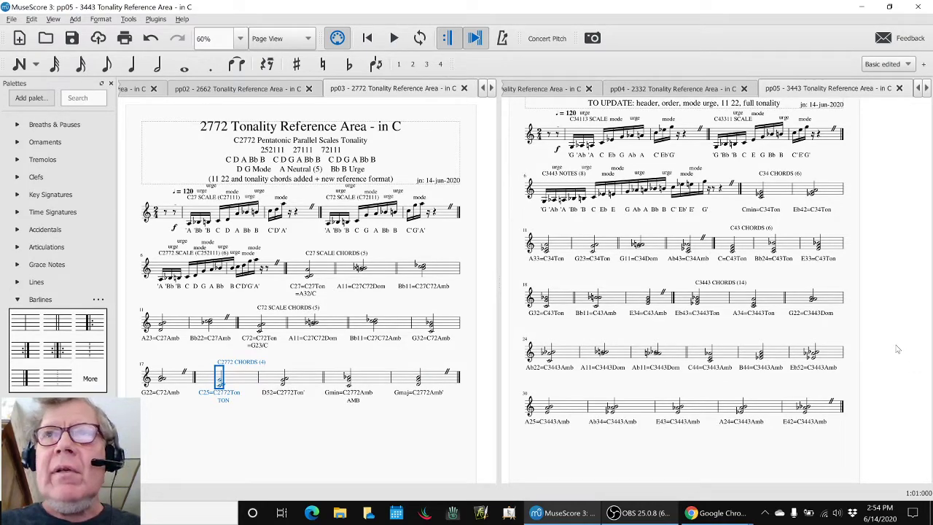
{"action": "left_click", "coordinate": [713, 297]}
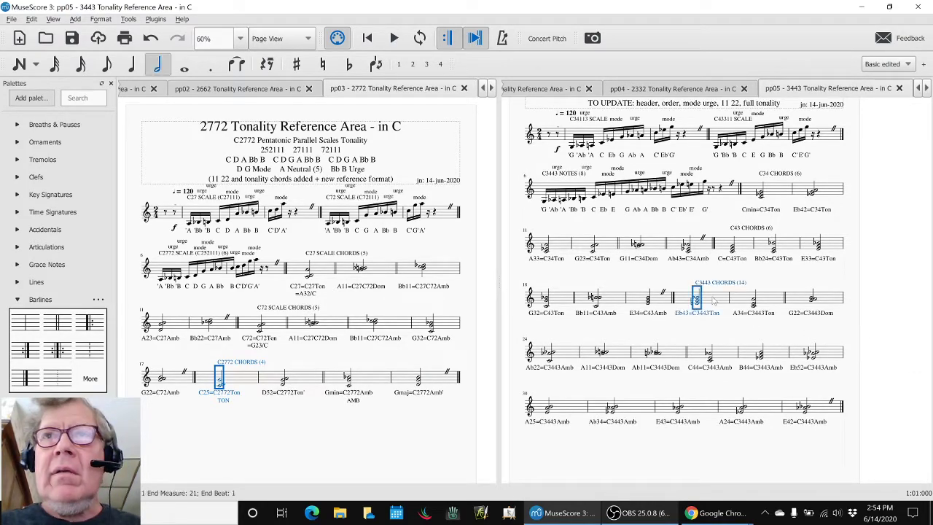
{"action": "key", "text": "space"}
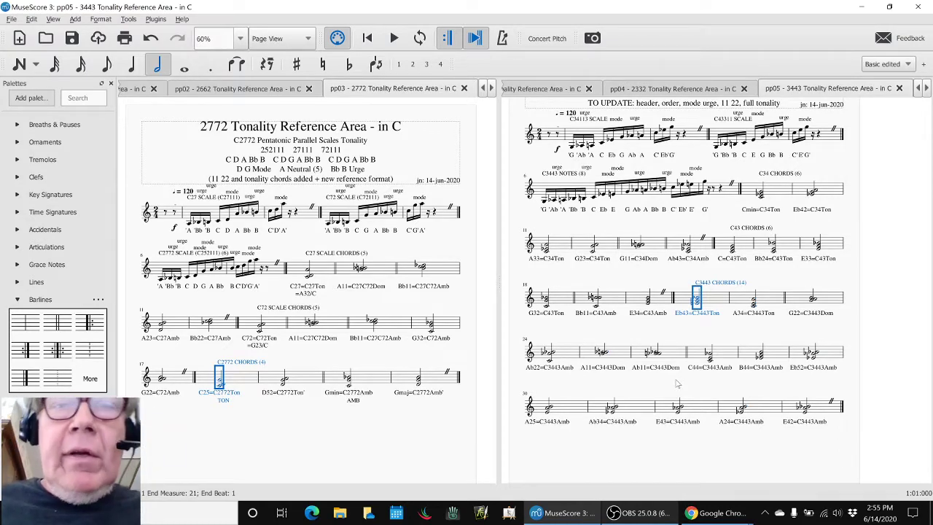
- Check the OBS stream information, minimize OBS, and switch to the Napkin Diagrams spreadsheet
{"action": "key", "text": "alt+Tab"}
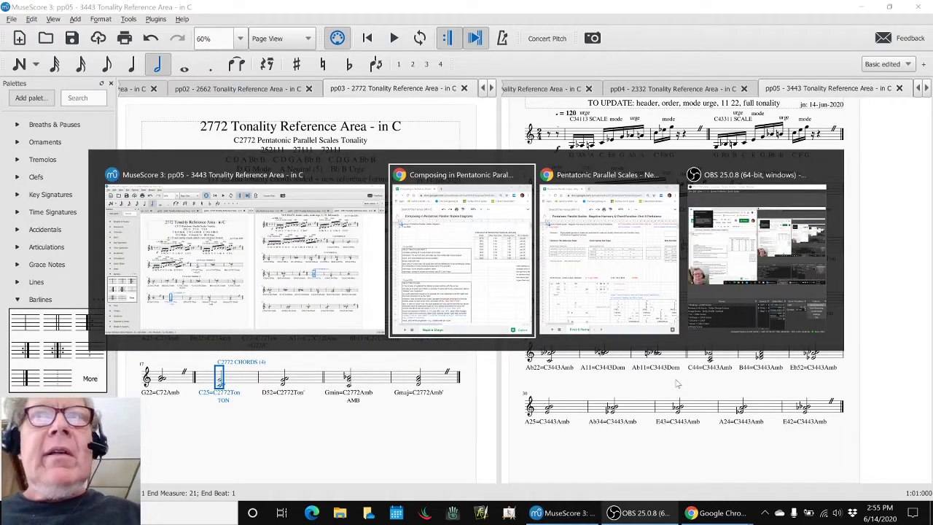
{"action": "key", "text": "alt+Tab"}
{"action": "key", "text": "alt+Tab"}
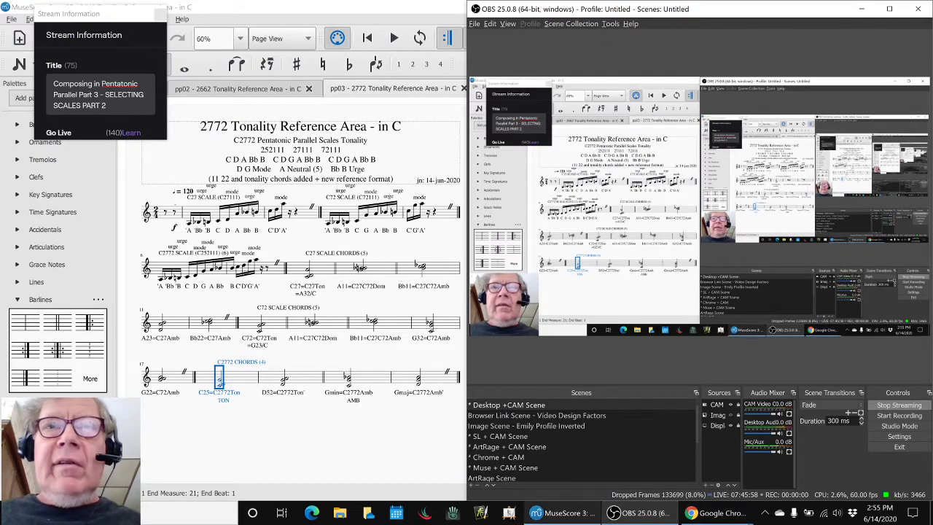
{"action": "left_click", "coordinate": [616, 513]}
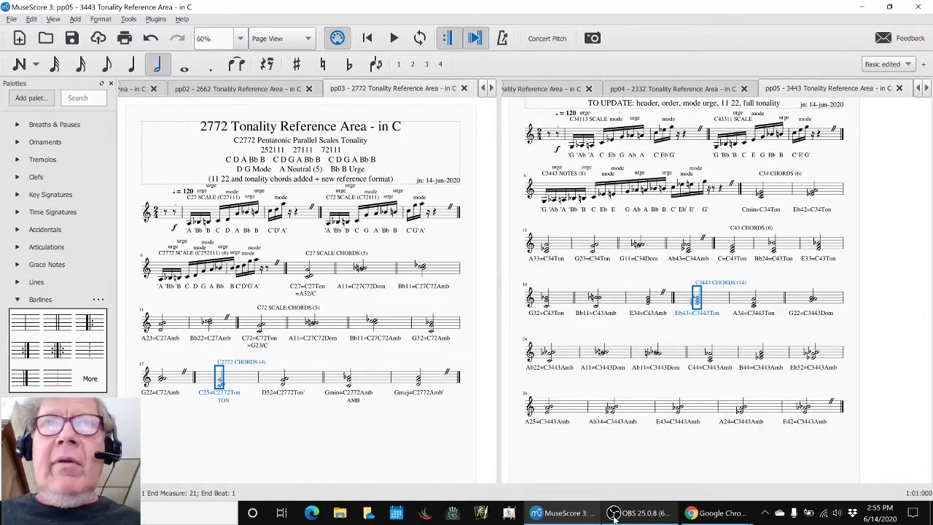
{"action": "key", "text": "alt+Tab"}
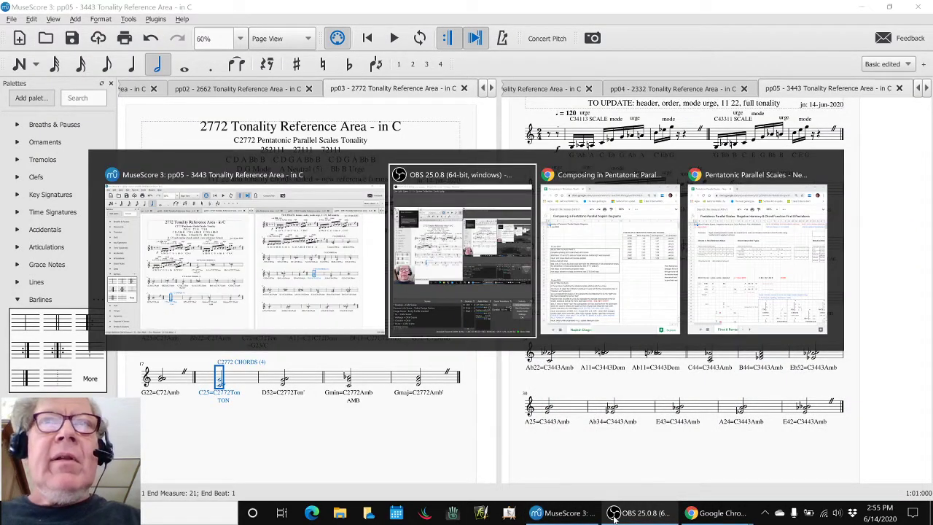
{"action": "key", "text": "alt+Tab"}
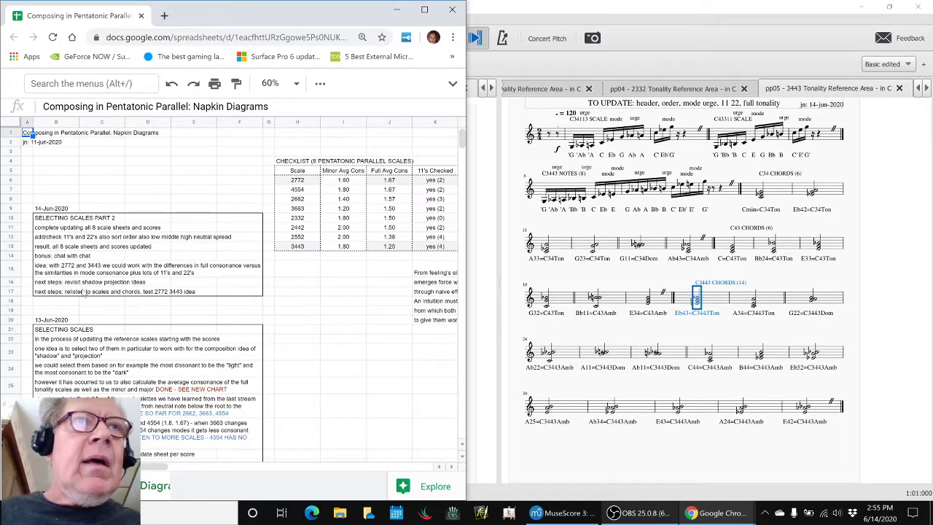
- Bold the B11 note on updating all 8 scale sheets, then review the 11's/22's and bonus notes
{"action": "left_click", "coordinate": [43, 230]}
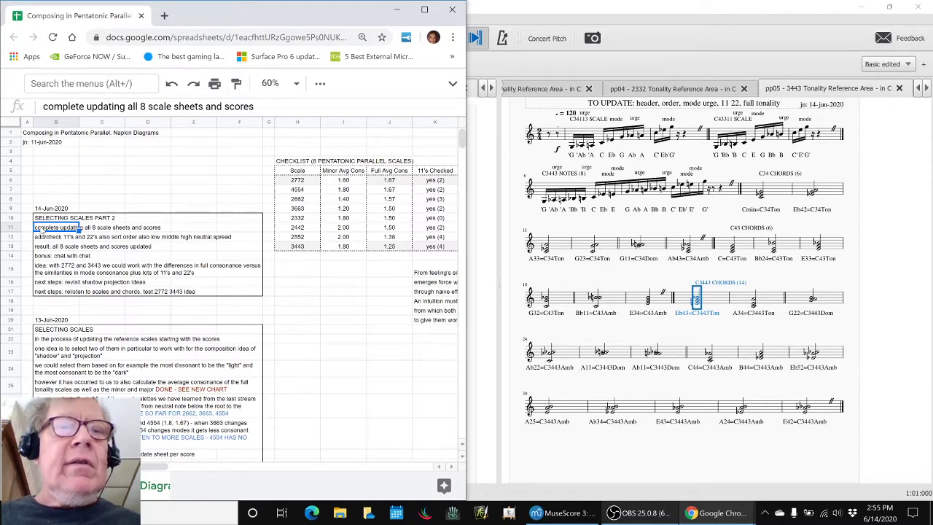
{"action": "key", "text": "ctrl+b"}
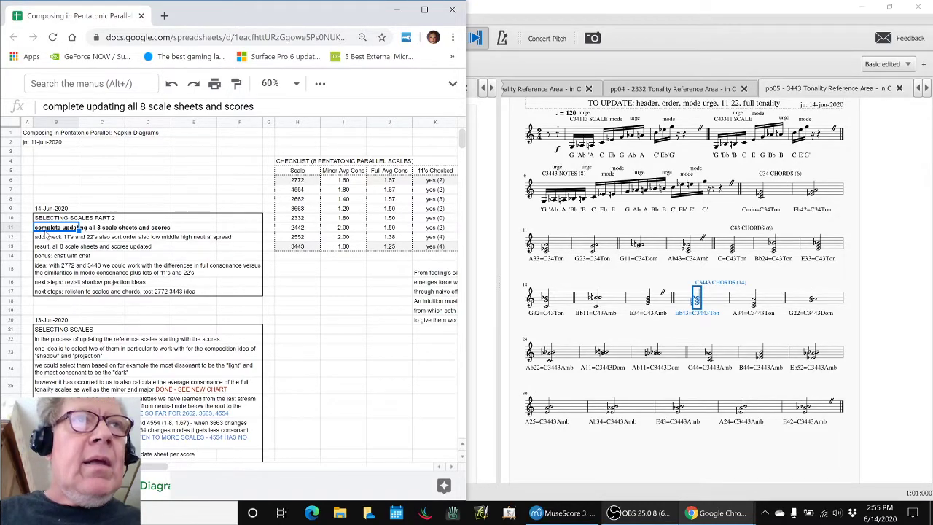
{"action": "left_click", "coordinate": [47, 238]}
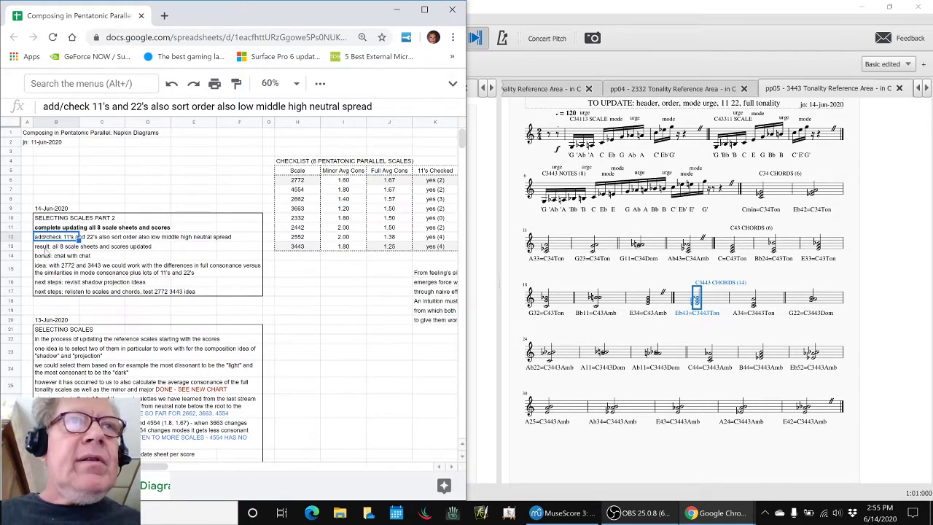
{"action": "left_click", "coordinate": [45, 256]}
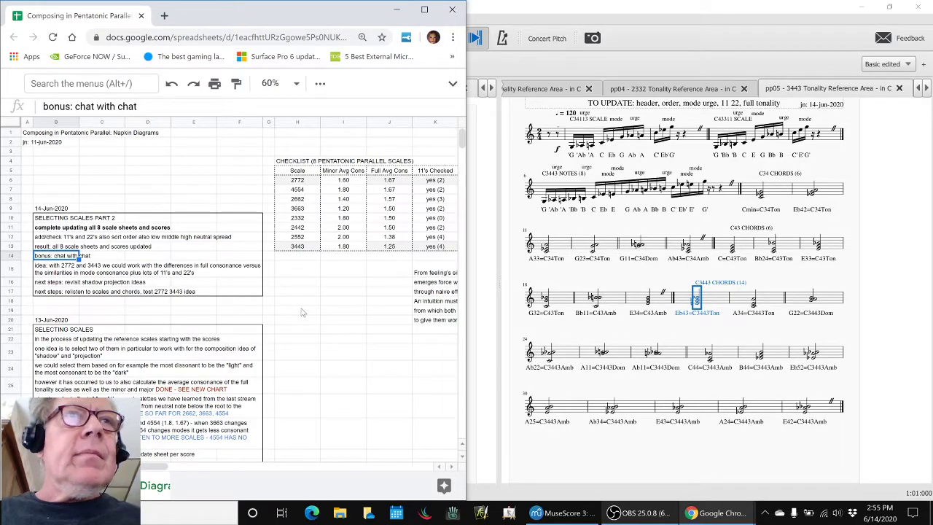
{"action": "left_click", "coordinate": [45, 275]}
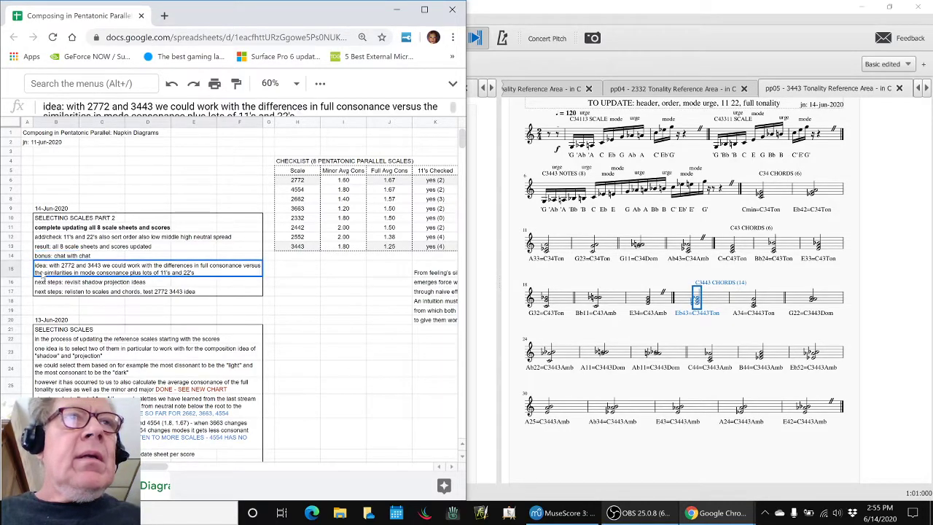
{"action": "left_click", "coordinate": [291, 182]}
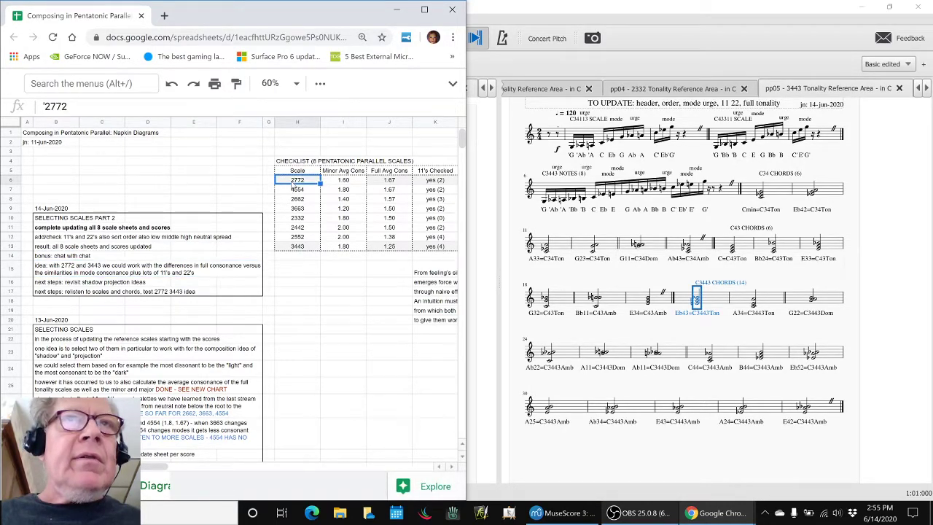
{"action": "left_click", "coordinate": [378, 183]}
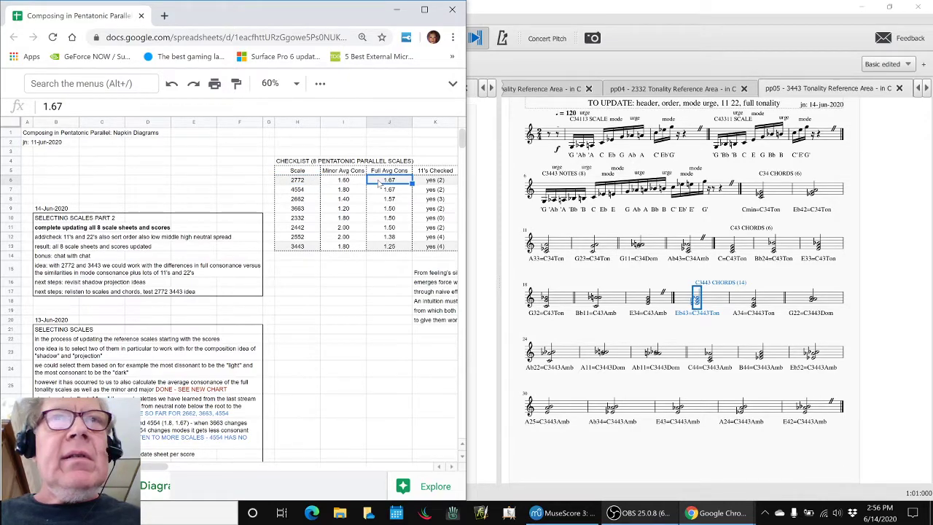
{"action": "left_click", "coordinate": [306, 248]}
{"action": "left_click", "coordinate": [399, 249]}
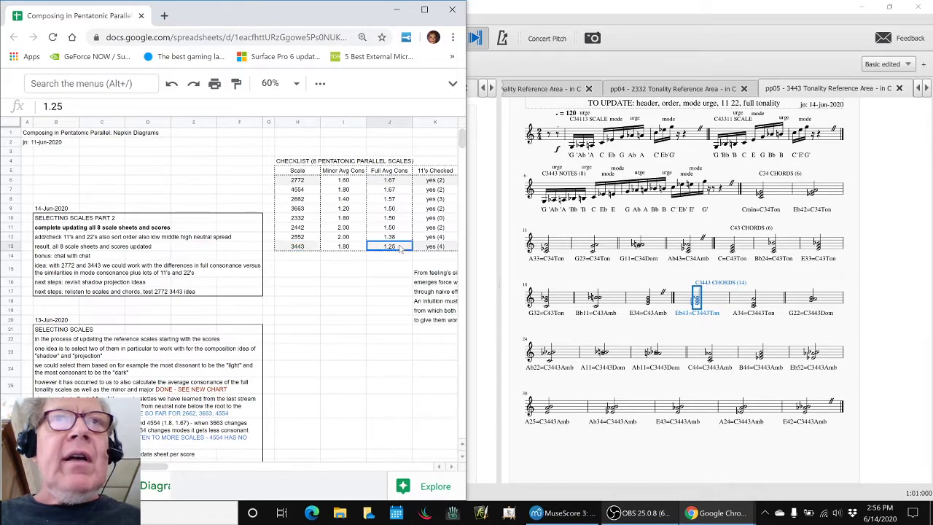
{"action": "left_click", "coordinate": [406, 186]}
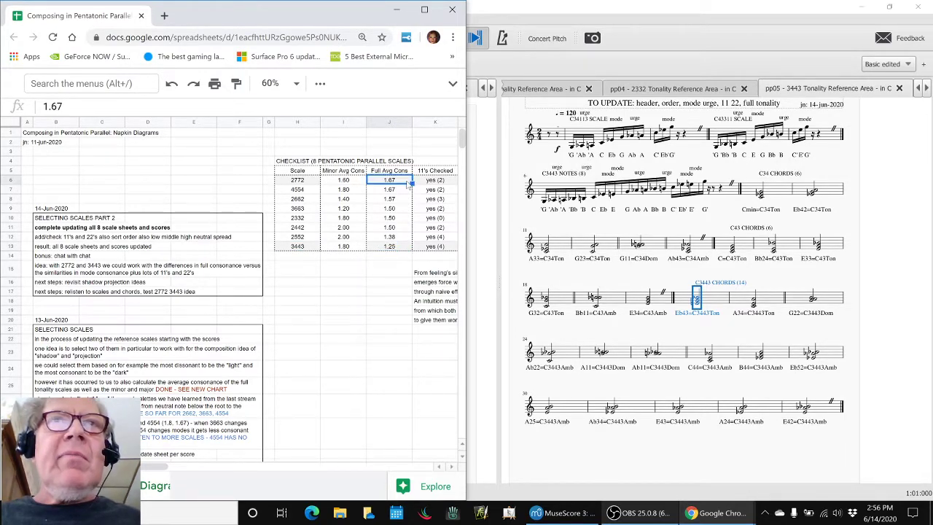
{"action": "left_click", "coordinate": [397, 248]}
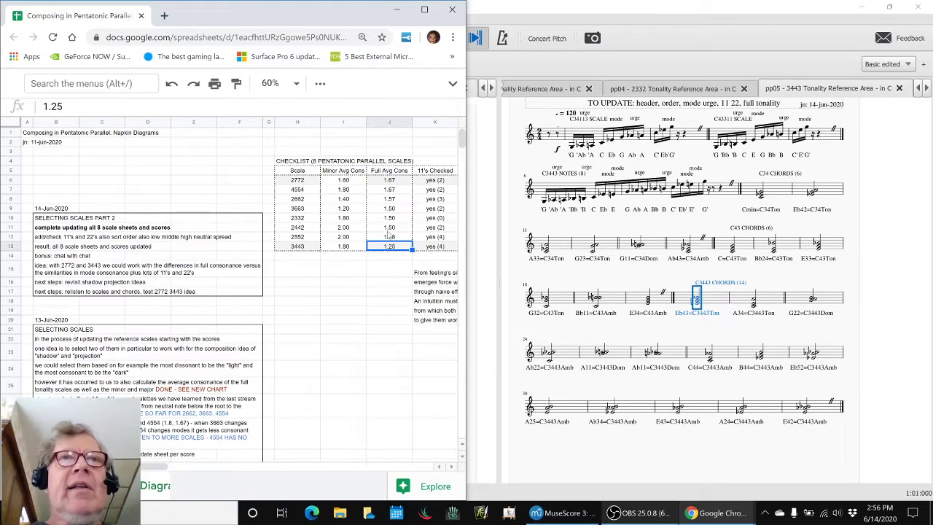
{"action": "left_click", "coordinate": [359, 181]}
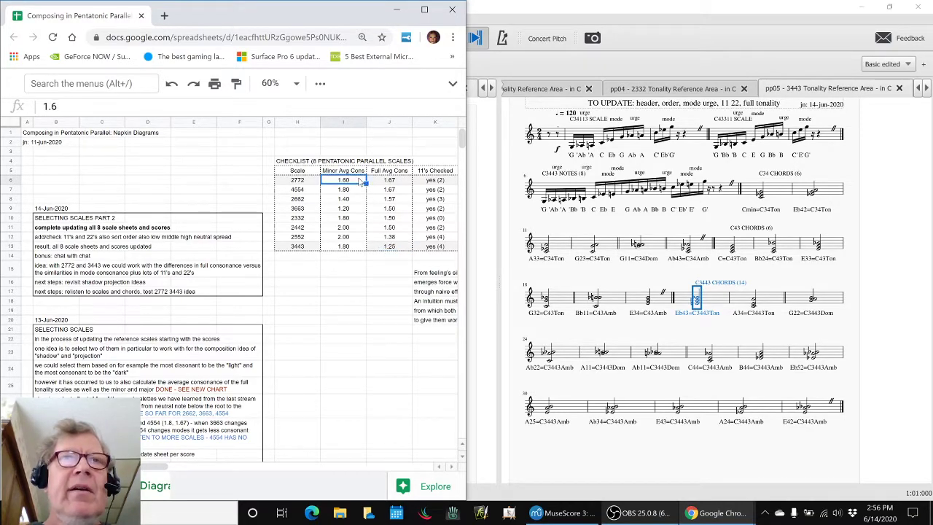
{"action": "left_click", "coordinate": [358, 248]}
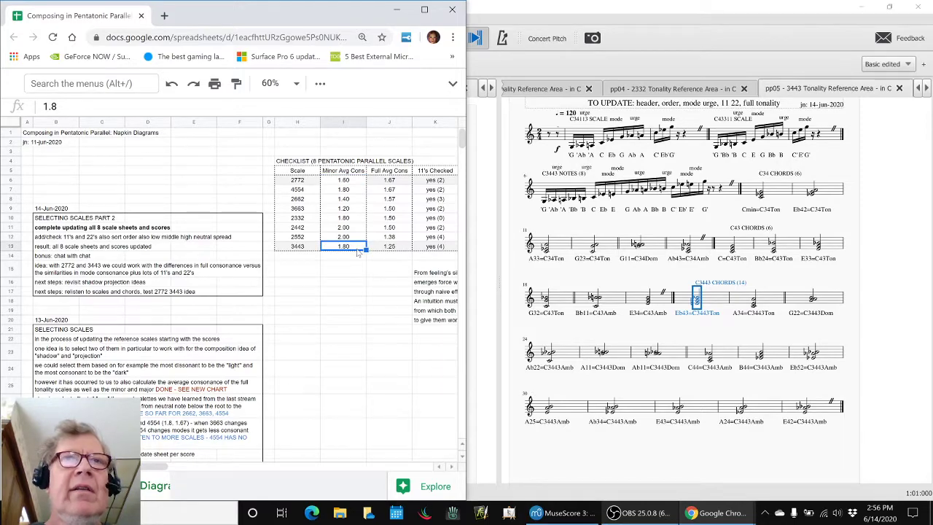
{"action": "left_click", "coordinate": [392, 248]}
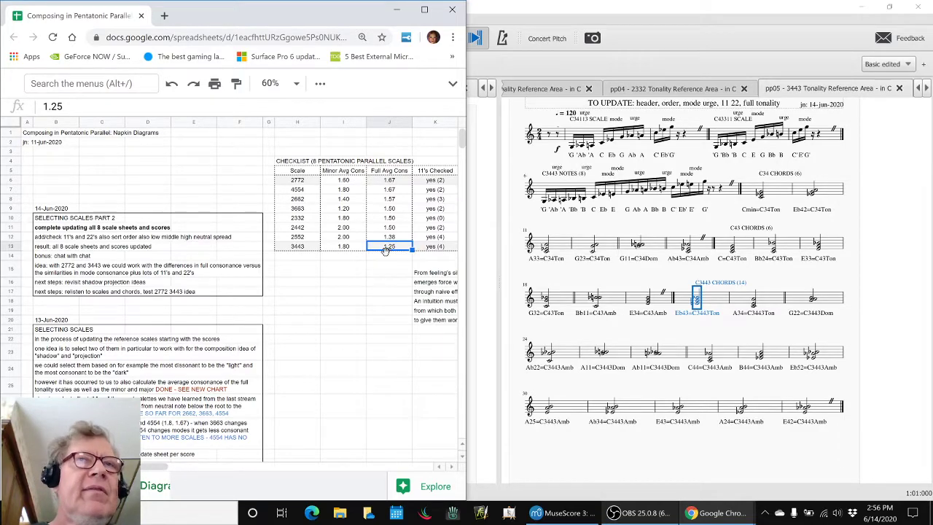
{"action": "left_click", "coordinate": [56, 271]}
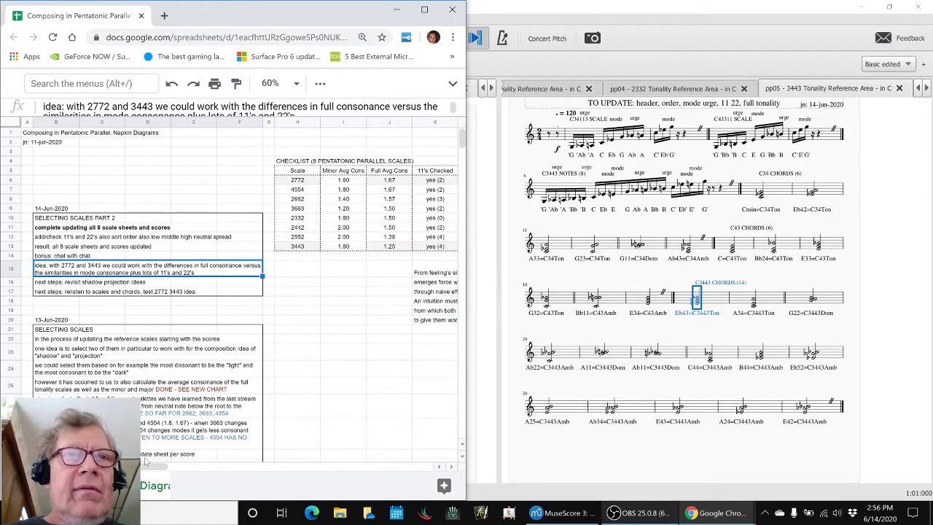
{"action": "left_click_drag", "start_coordinate": [161, 467], "coordinate": [188, 470]}
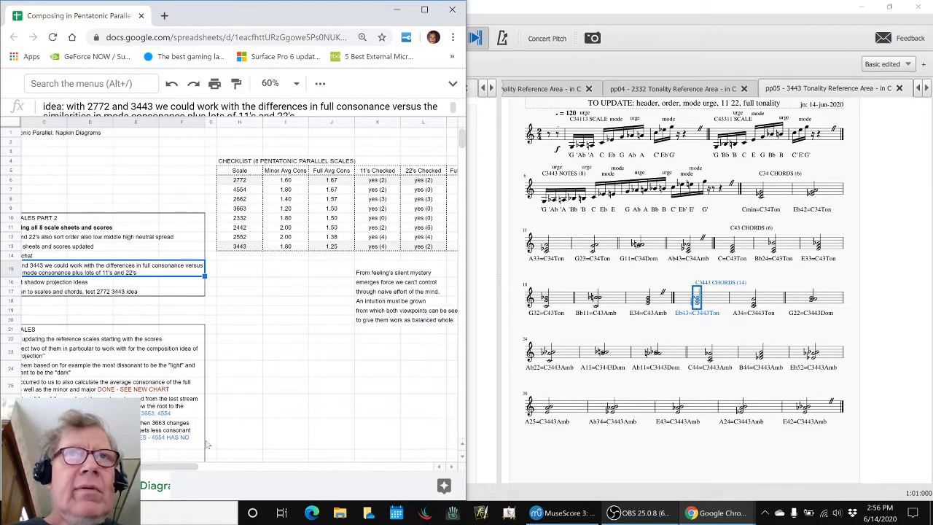
{"action": "left_click", "coordinate": [386, 181]}
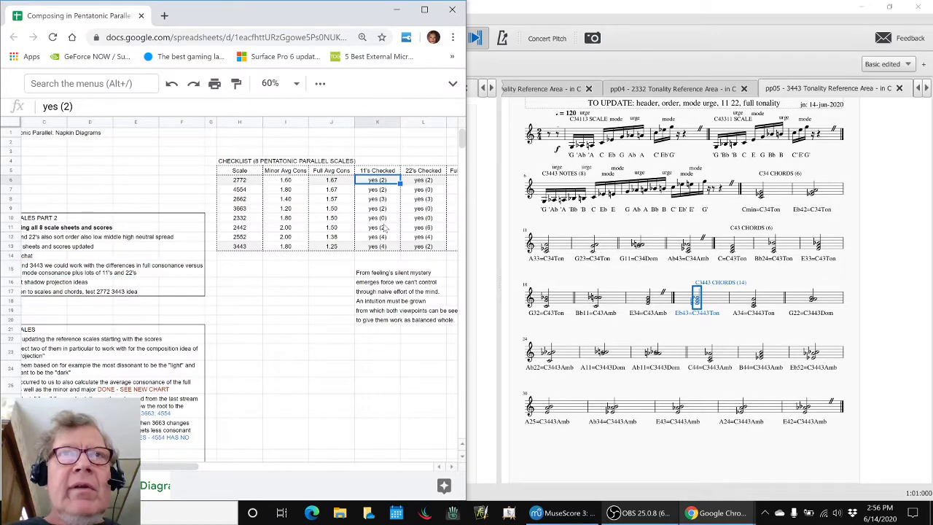
{"action": "left_click", "coordinate": [386, 247]}
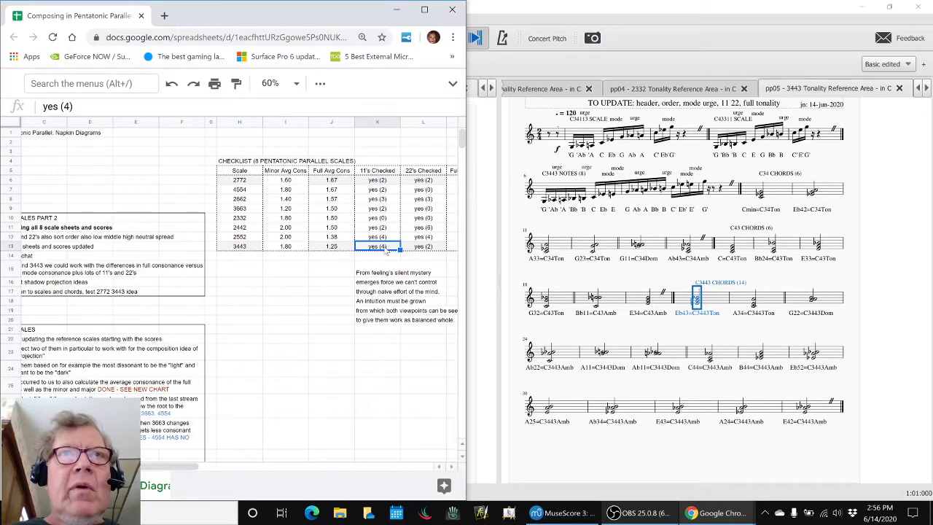
{"action": "left_click", "coordinate": [419, 181]}
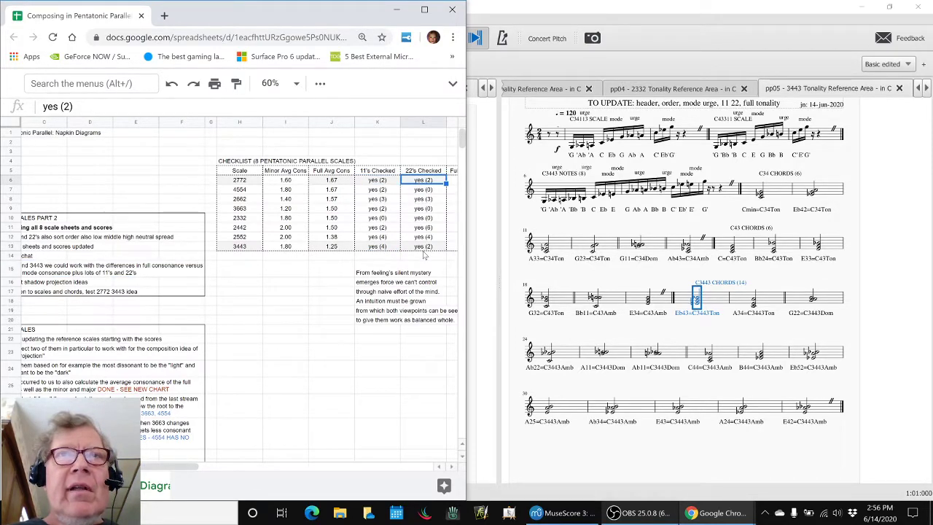
{"action": "left_click", "coordinate": [424, 249]}
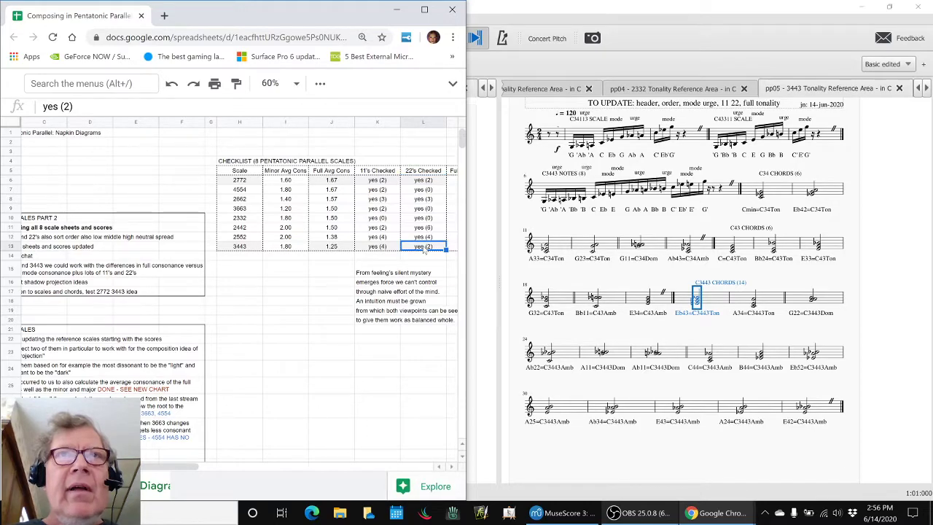
{"action": "left_click_drag", "start_coordinate": [182, 466], "coordinate": [135, 475]}
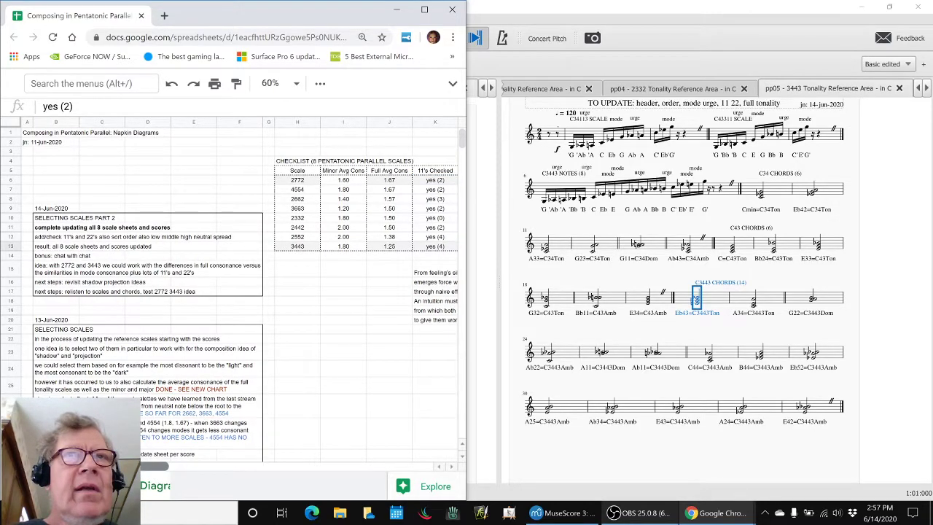
{"action": "left_click", "coordinate": [46, 284]}
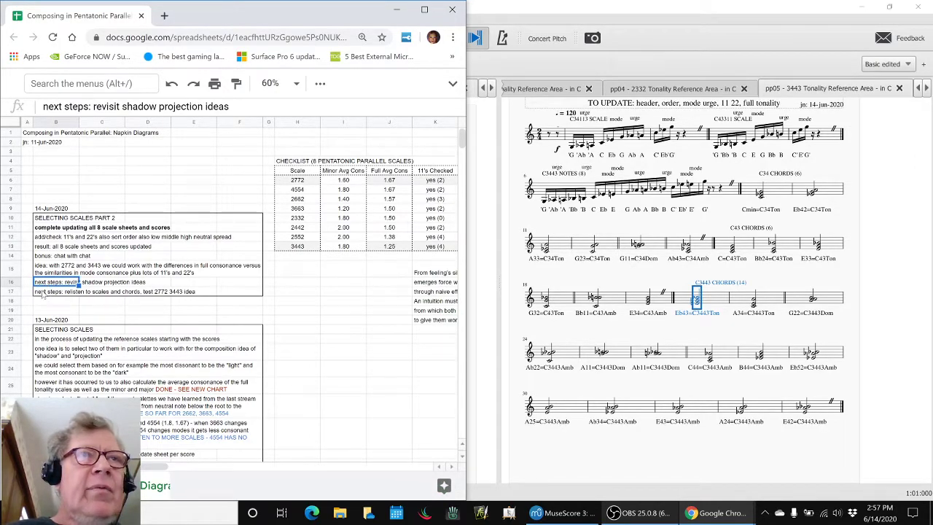
{"action": "left_click", "coordinate": [43, 294]}
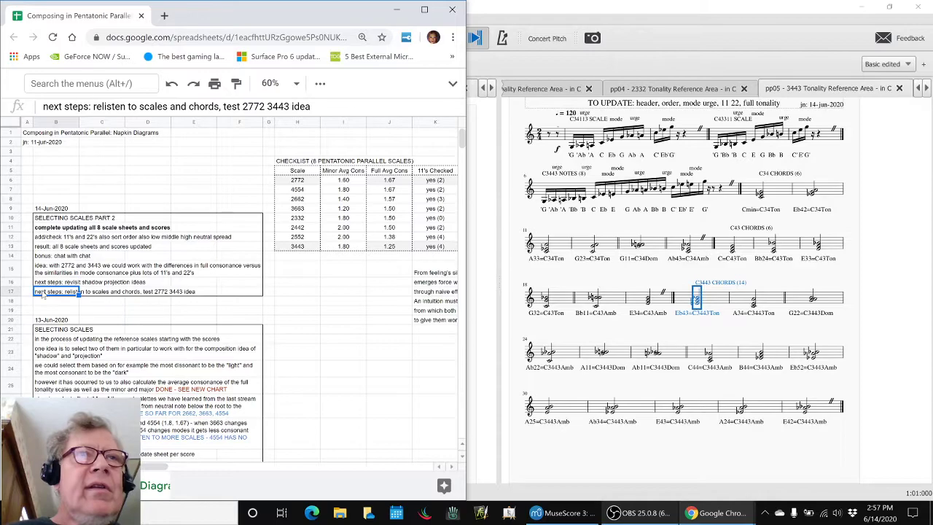
- Return to MuseScore, clear both scores' chord selections, and scroll the 3443 score to its title
{"action": "left_click", "coordinate": [601, 7]}
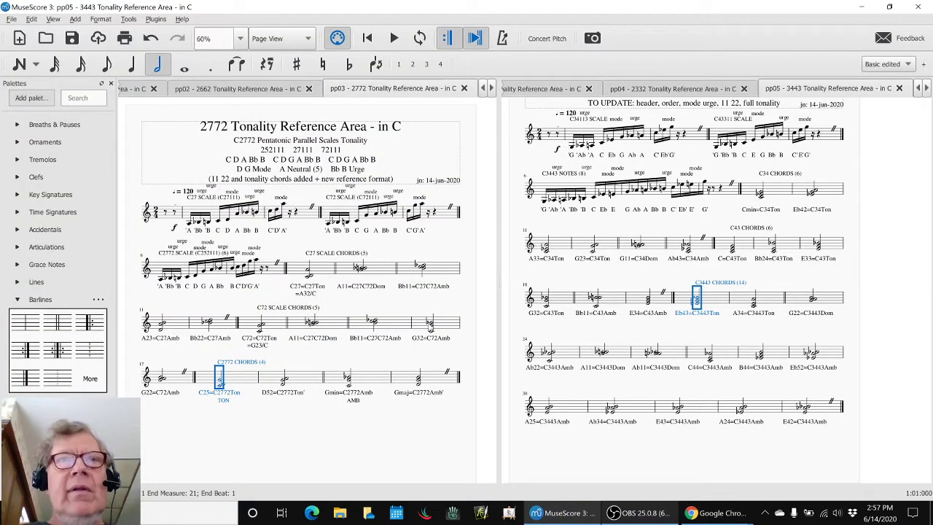
{"action": "left_click", "coordinate": [406, 425]}
{"action": "left_click", "coordinate": [909, 311]}
{"action": "scroll", "coordinate": [908, 311], "scroll_direction": "up", "scroll_amount": 2}
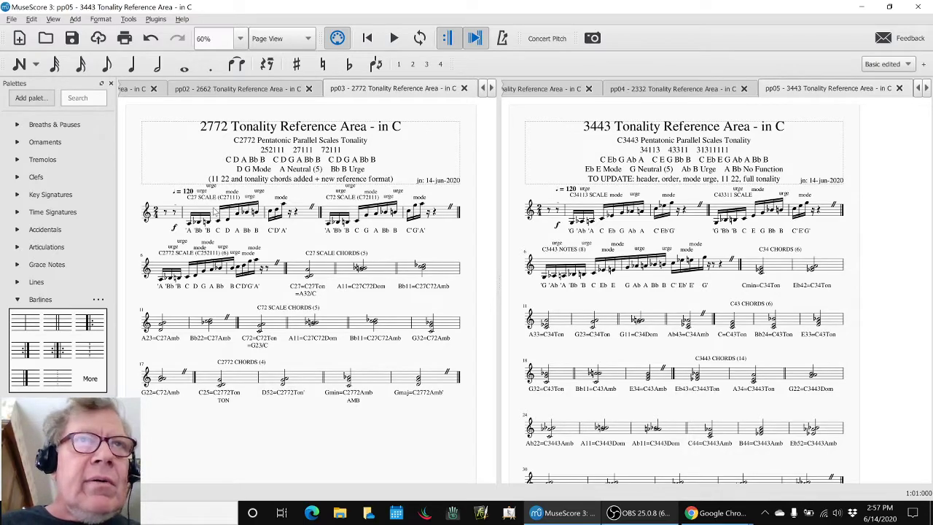
- Play the 2772 opening scale in measure 2, stop it, and select 3443's measure 2
{"action": "left_click", "coordinate": [215, 211]}
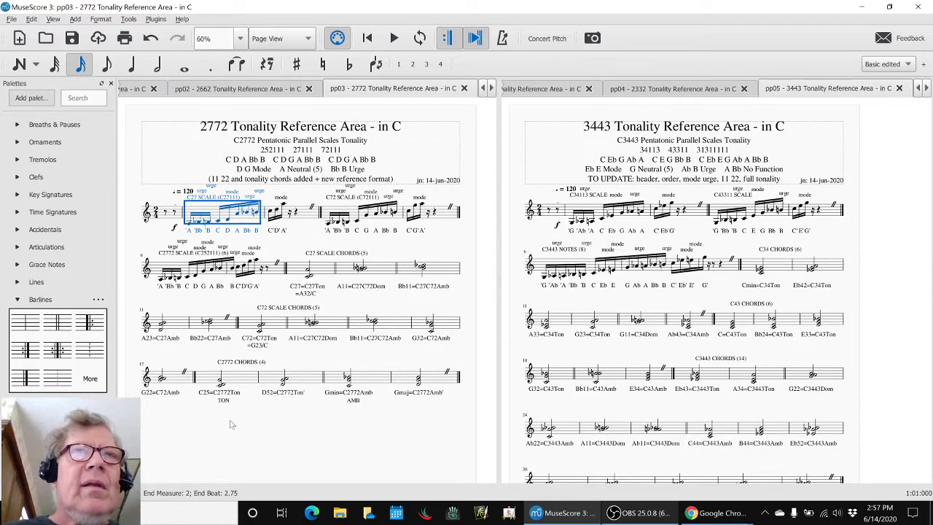
{"action": "key", "text": "space"}
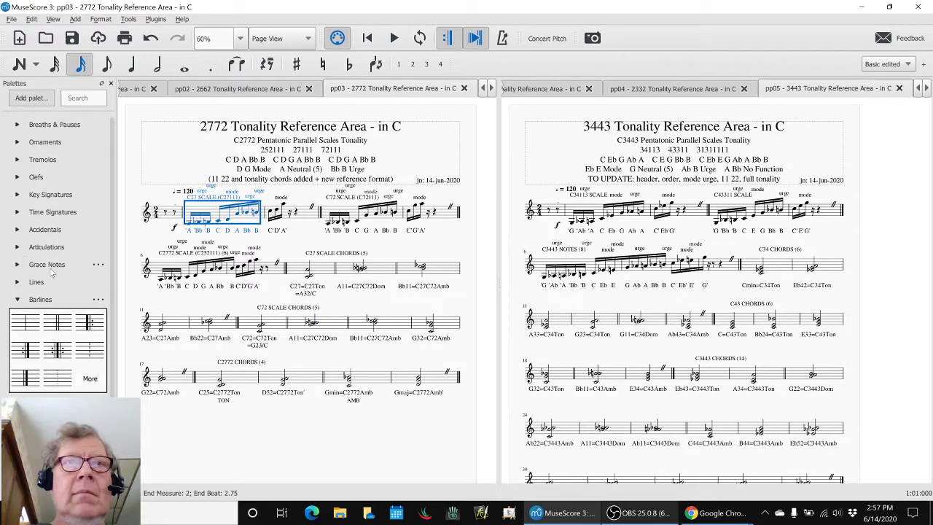
{"action": "key", "text": "Escape"}
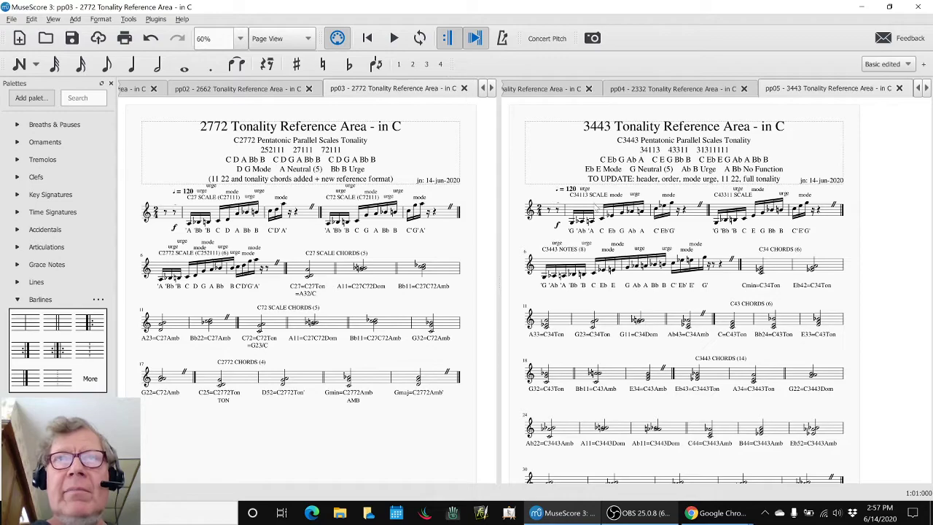
{"action": "left_click", "coordinate": [598, 209]}
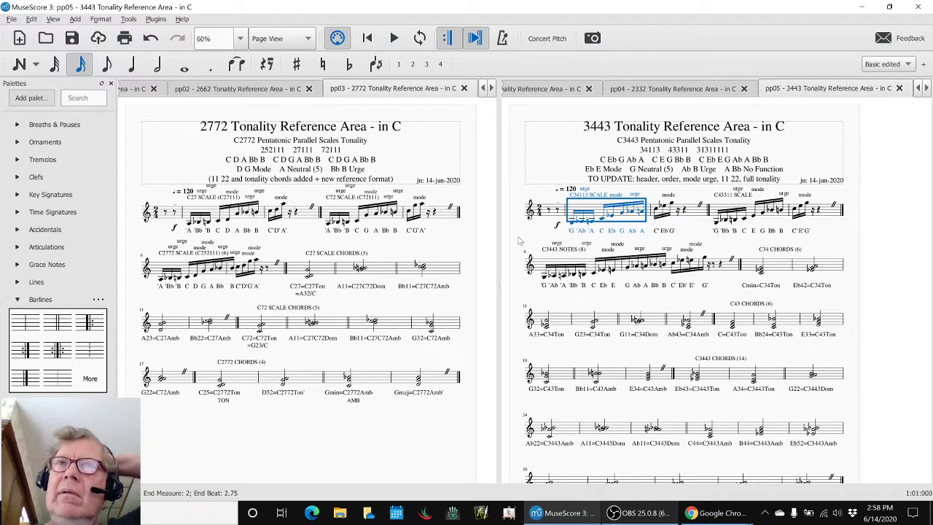
- Play the 3443 opening scale in measure 2, then switch to OBS Studio
{"action": "key", "text": "space"}
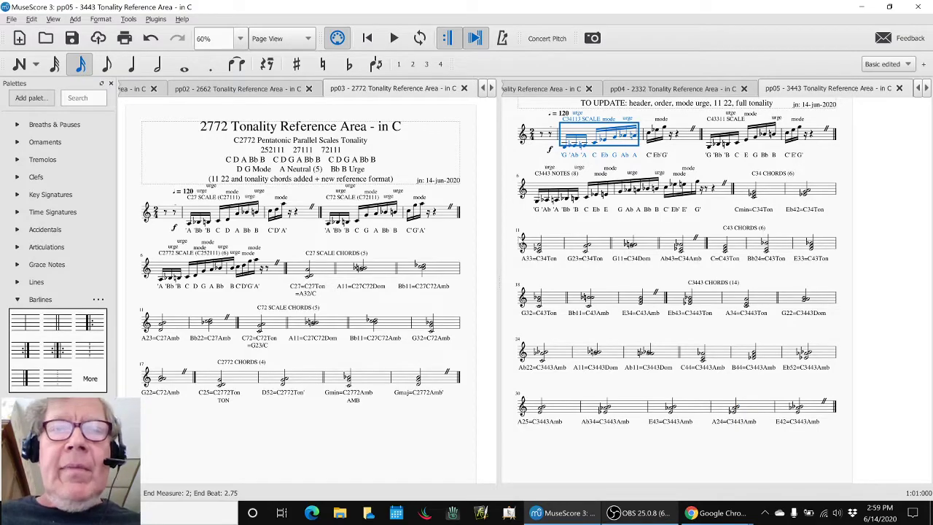
{"action": "key", "text": "alt+Tab"}
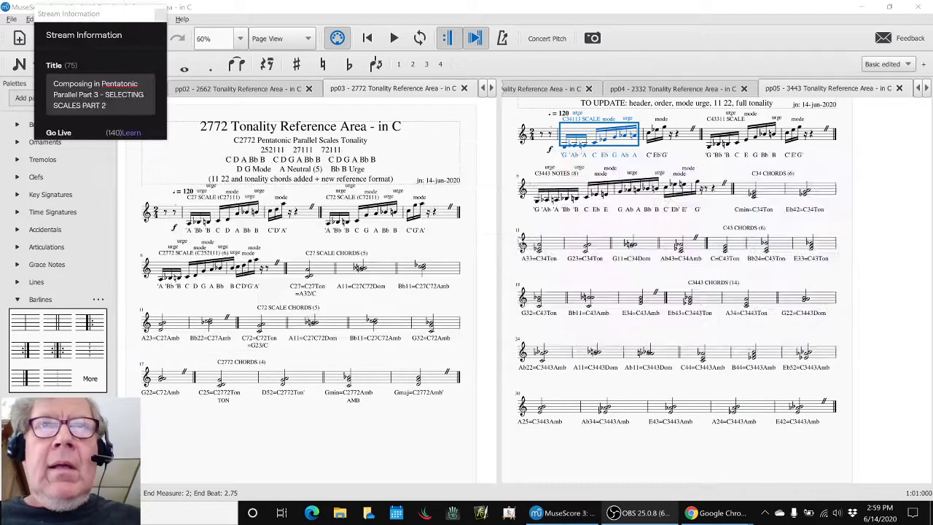